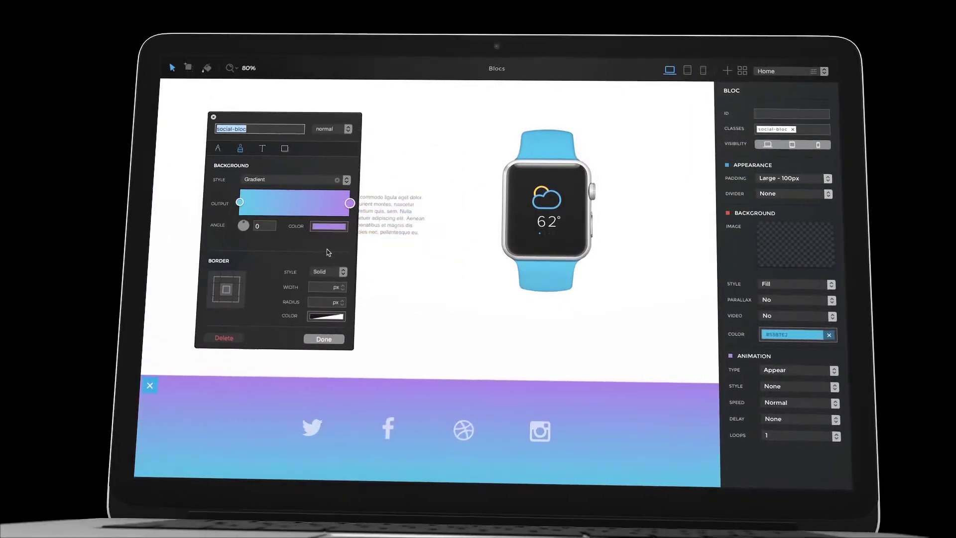
Set the project's CMS to October CMS in Project Settings and close the dialog.
{"action": "left_click_drag", "start_coordinate": [237, 232], "coordinate": [231, 238]}
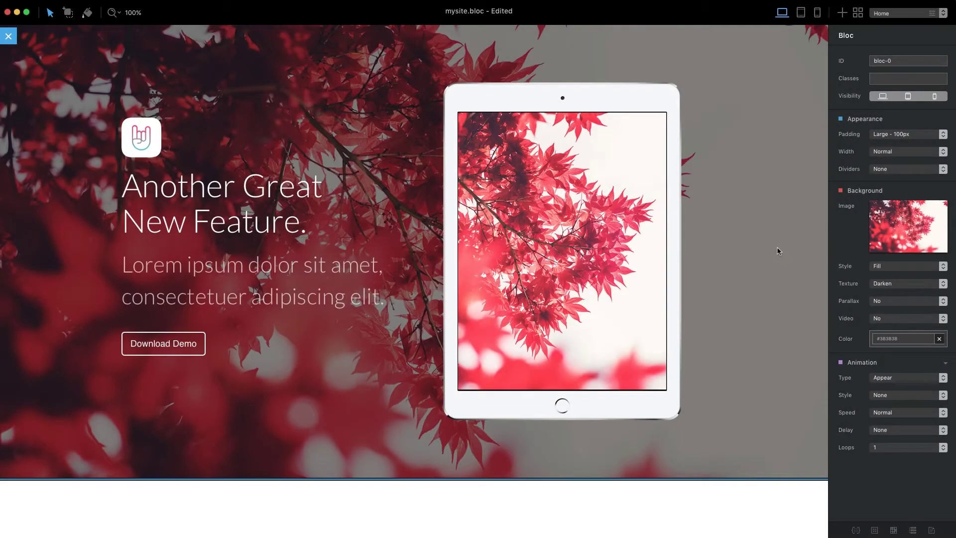
{"action": "scroll", "coordinate": [768, 252], "scroll_direction": "down", "scroll_amount": 12}
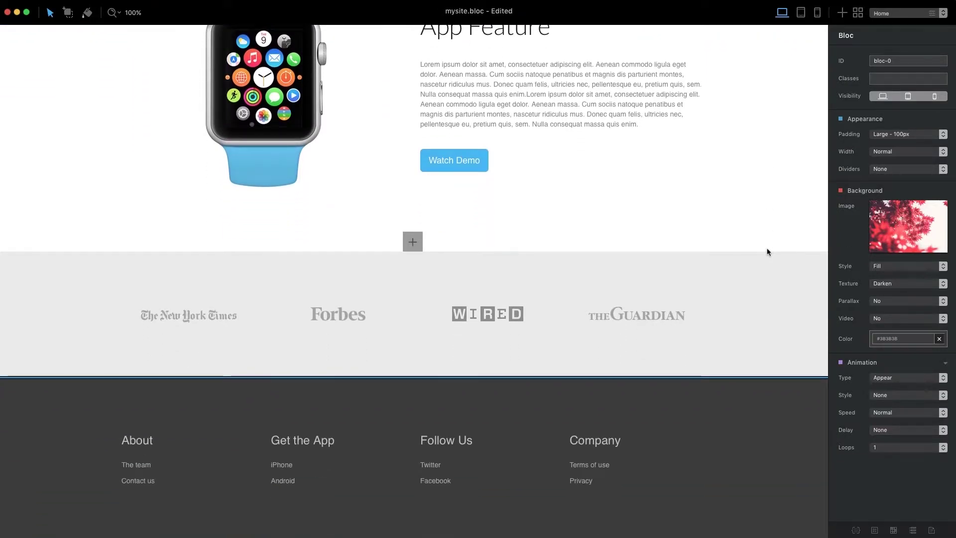
{"action": "scroll", "coordinate": [768, 252], "scroll_direction": "up", "scroll_amount": 12}
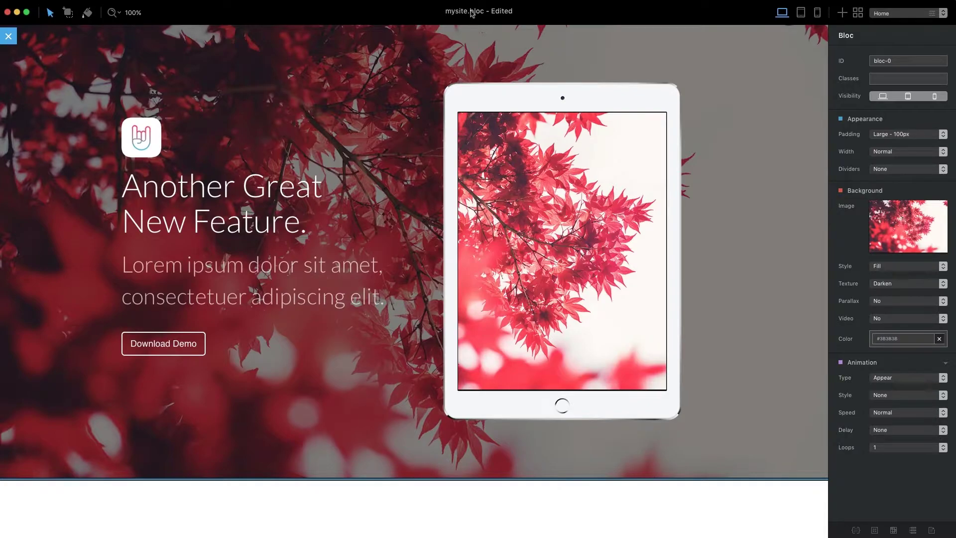
{"action": "left_click", "coordinate": [472, 13]}
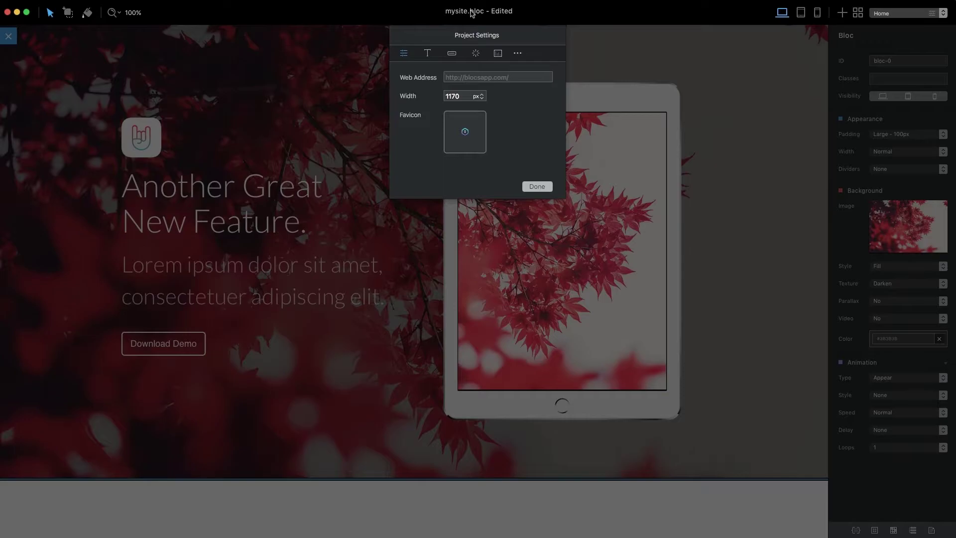
{"action": "left_click", "coordinate": [518, 53]}
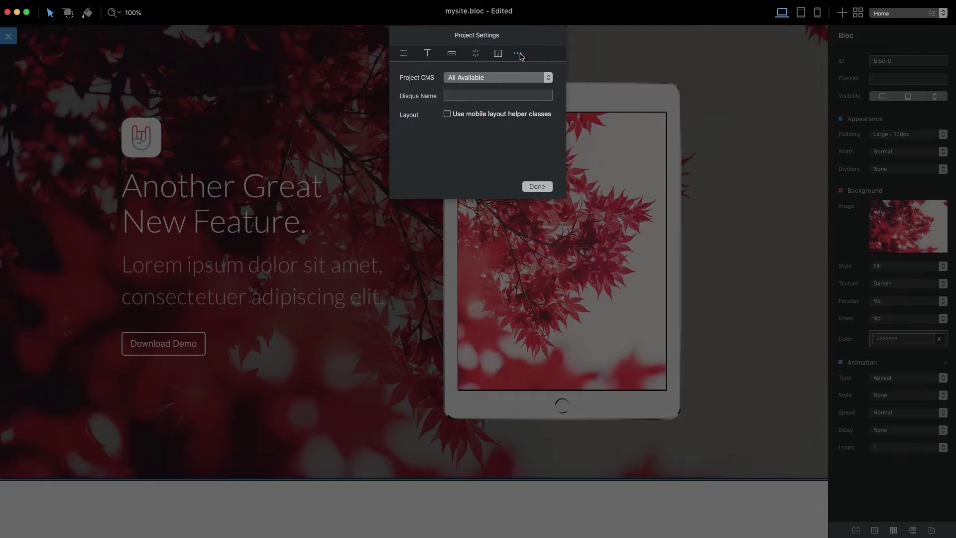
{"action": "left_click", "coordinate": [520, 78]}
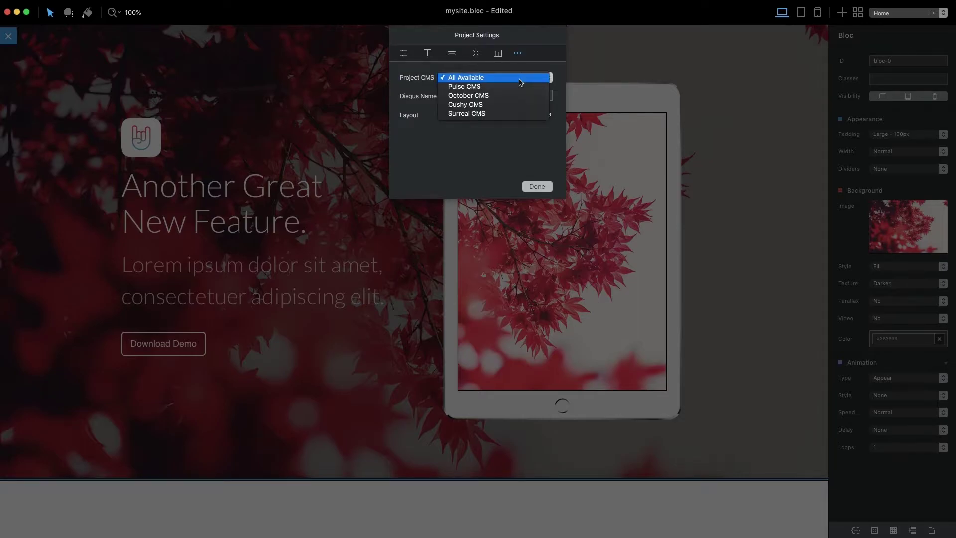
{"action": "left_click", "coordinate": [497, 96]}
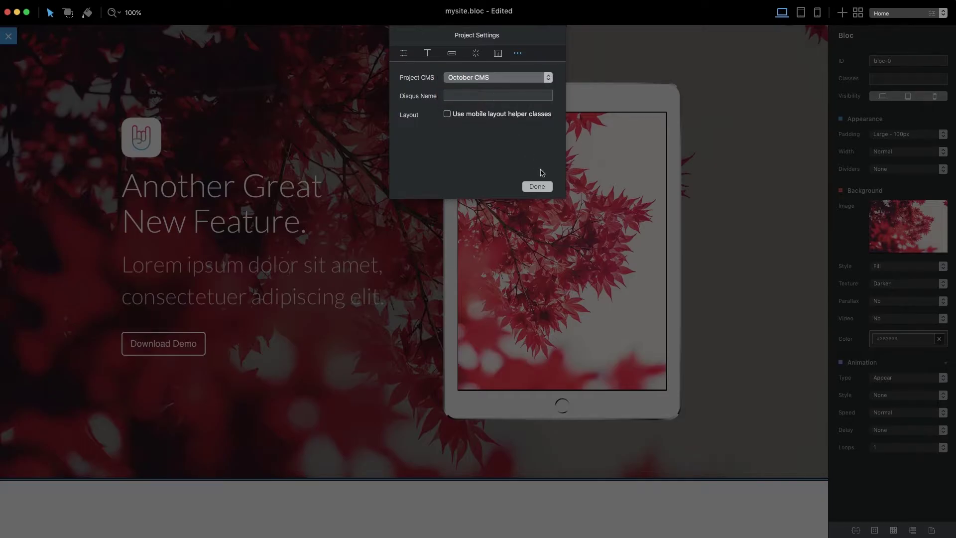
{"action": "left_click", "coordinate": [542, 187]}
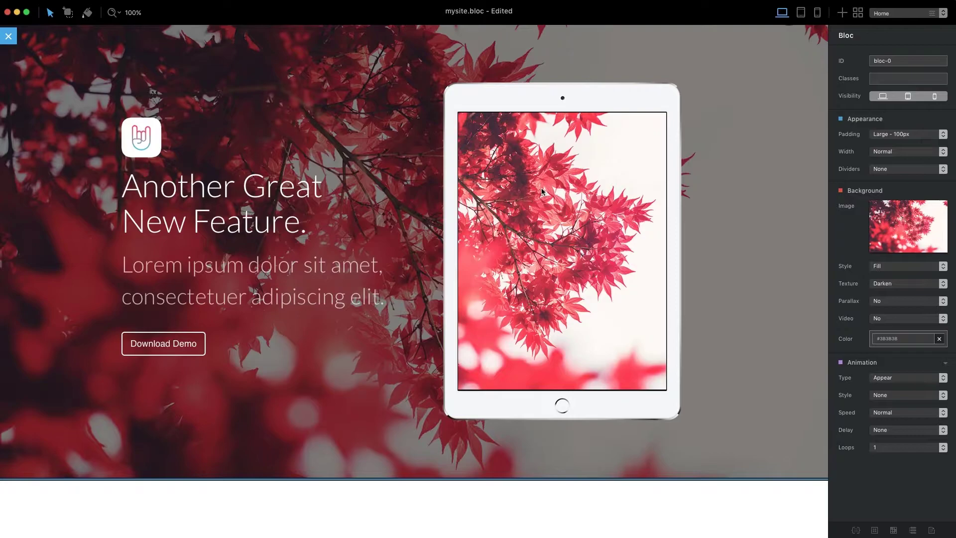
Search the bric panel for 'oct' to find the October CMS bric, then close the search.
{"action": "key", "text": "d"}
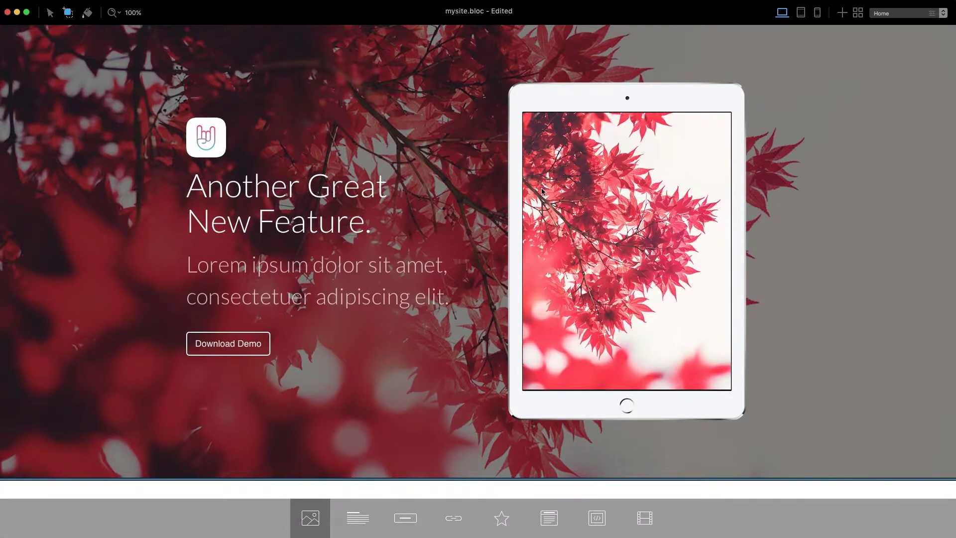
{"action": "key", "text": "0"}
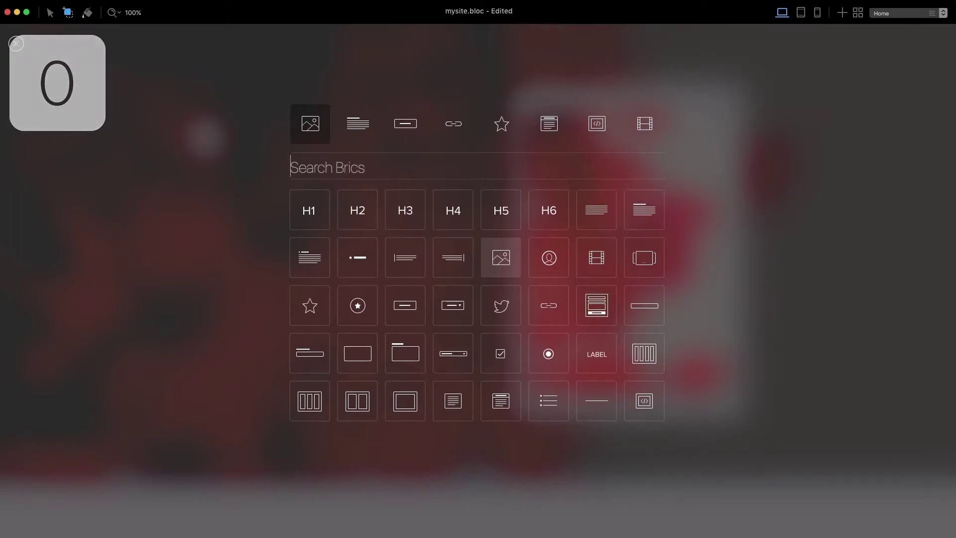
{"action": "type", "text": "oct"}
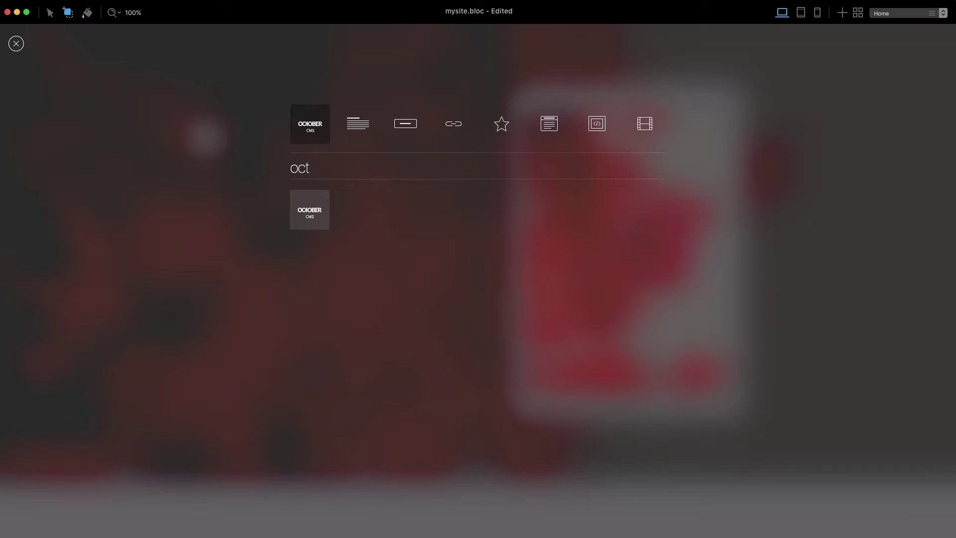
{"action": "key", "text": "super+a"}
{"action": "key", "text": "Escape"}
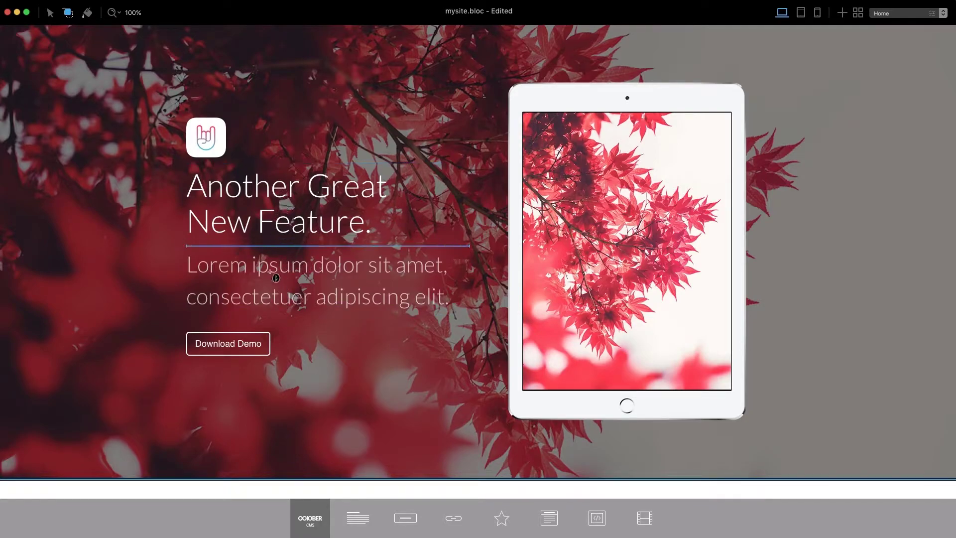
Place an October CMS block under the hero paragraph and select it to show Block ID myblock-1.
{"action": "left_click_drag", "start_coordinate": [275, 301], "coordinate": [276, 301]}
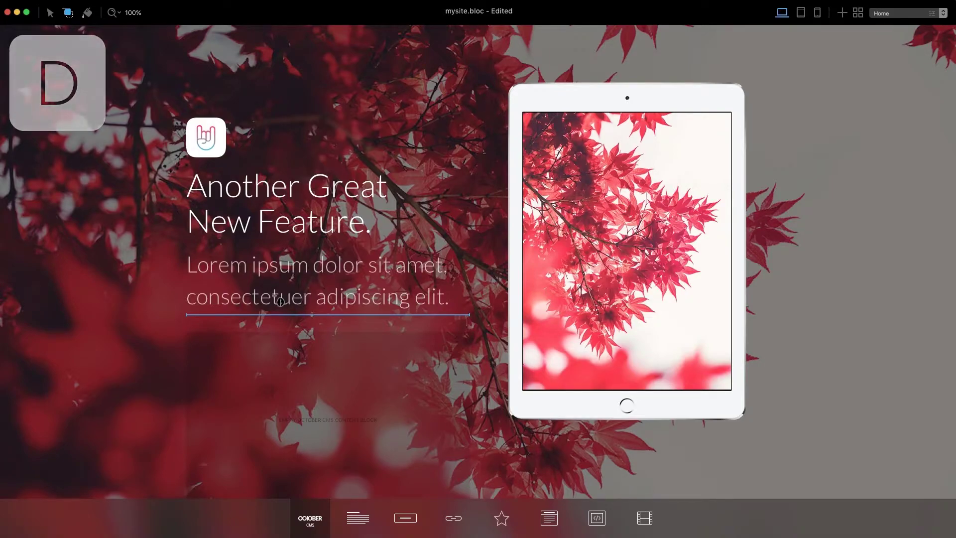
{"action": "left_click", "coordinate": [280, 302]}
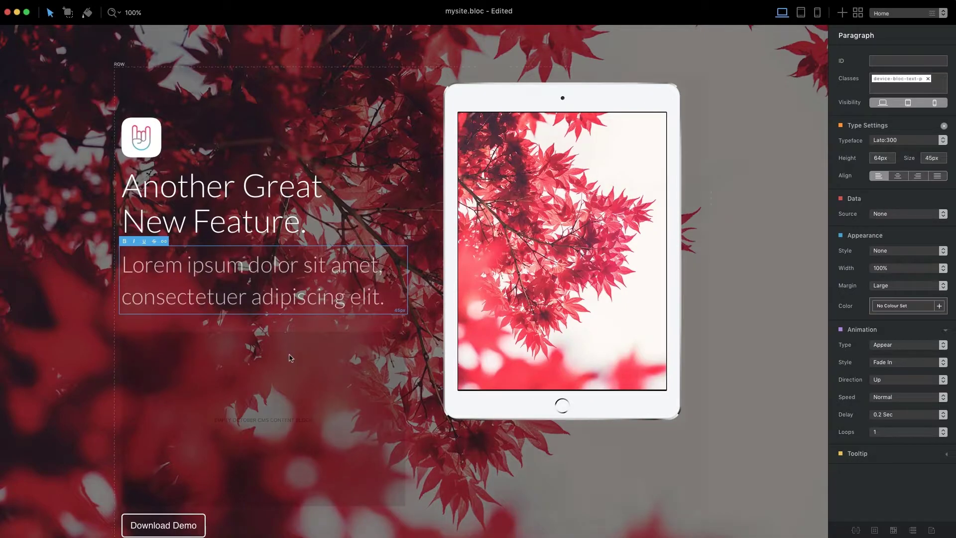
{"action": "left_click", "coordinate": [334, 379]}
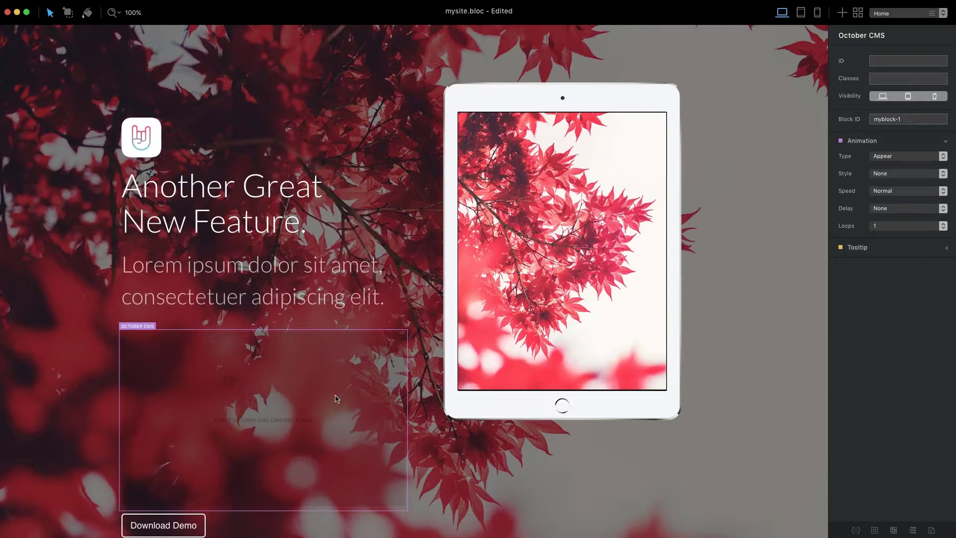
Delete the empty October CMS block below the hero paragraph and reselect the paragraph.
{"action": "left_click", "coordinate": [277, 293]}
{"action": "left_click", "coordinate": [277, 374]}
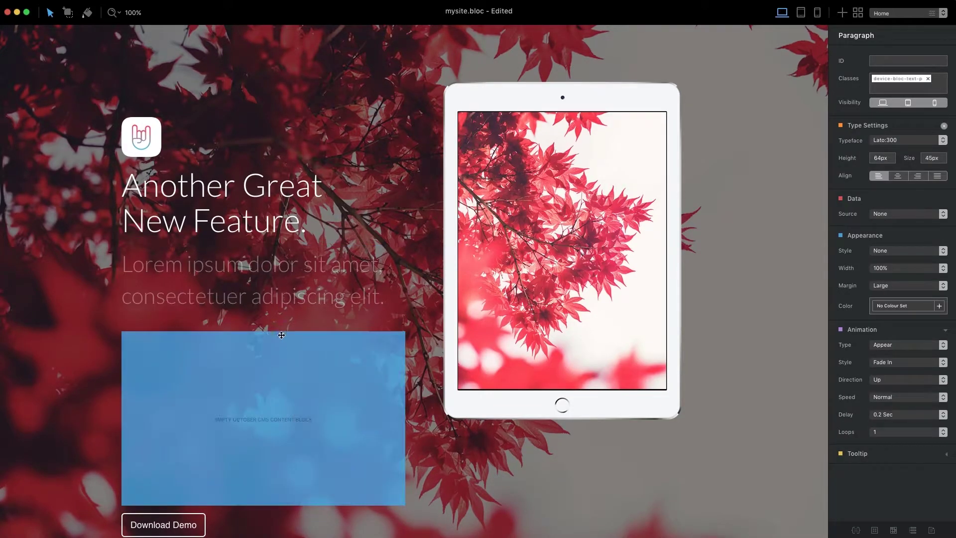
{"action": "key", "text": "Delete"}
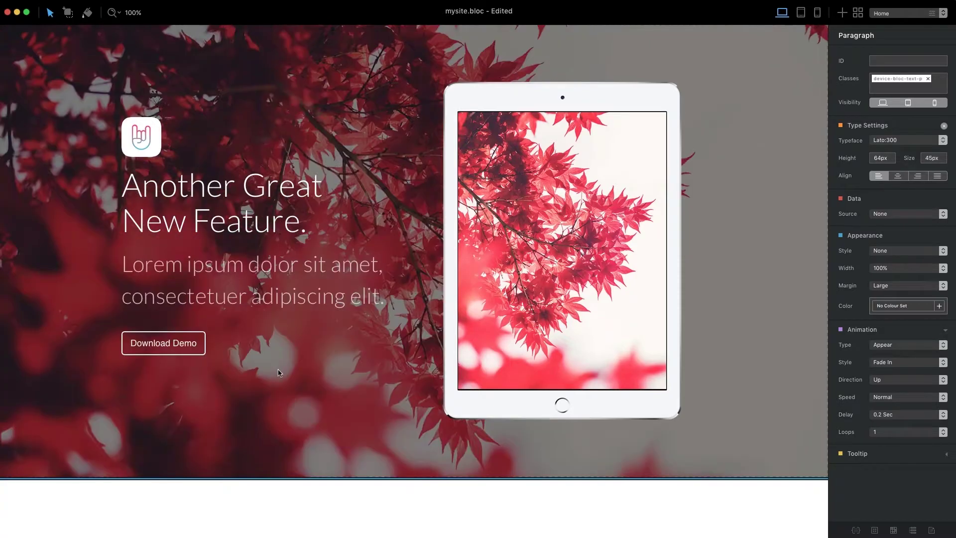
{"action": "left_click", "coordinate": [265, 278]}
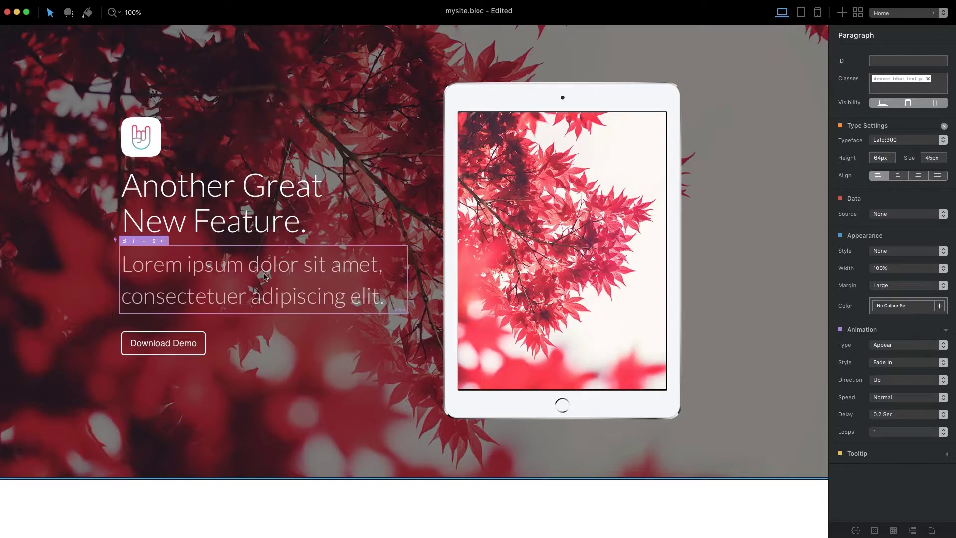
Wrap the hero paragraph in an October CMS content block with Block ID hero-description.
{"action": "left_click", "coordinate": [116, 244]}
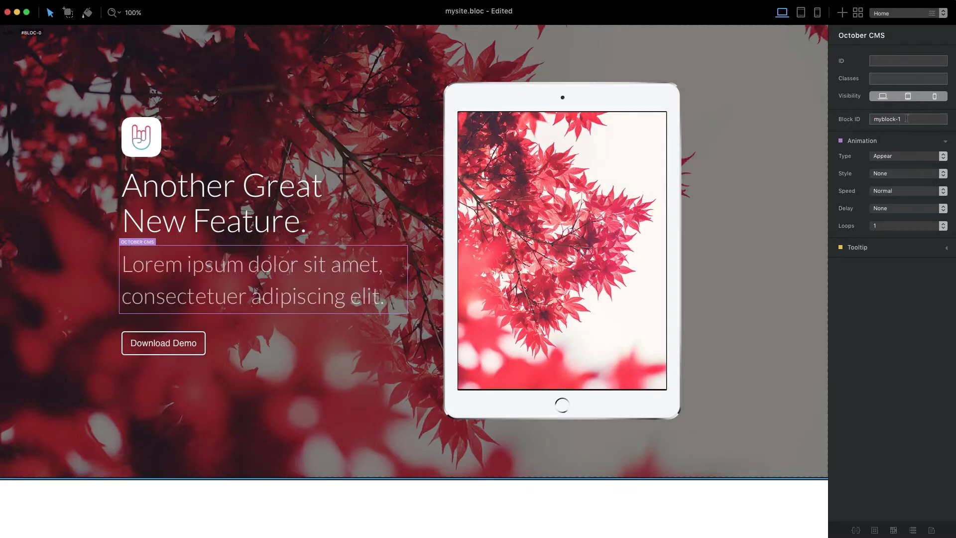
{"action": "left_click_drag", "start_coordinate": [907, 118], "coordinate": [872, 119]}
{"action": "type", "text": "hero-description"}
Wrap the App Feature paragraph in an October CMS content block with Block ID watch-description.
{"action": "scroll", "coordinate": [421, 198], "scroll_direction": "down", "scroll_amount": 3}
{"action": "scroll", "coordinate": [421, 198], "scroll_direction": "down", "scroll_amount": 5}
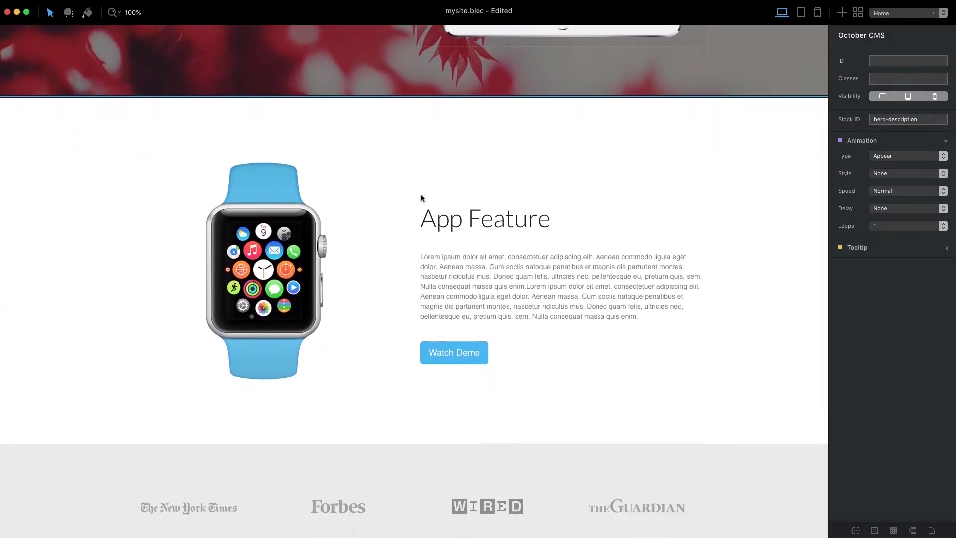
{"action": "left_click", "coordinate": [582, 283]}
{"action": "right_click", "coordinate": [583, 284]}
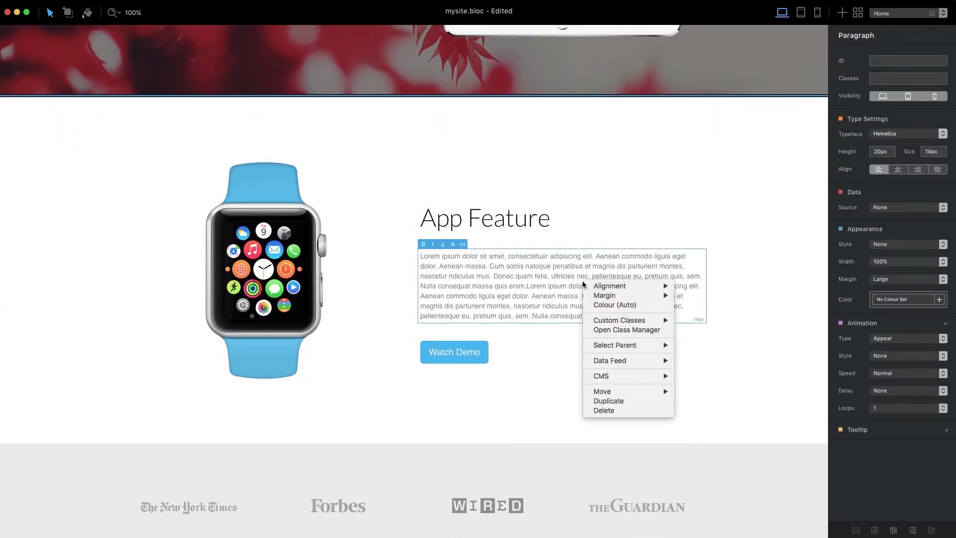
{"action": "mouse_move", "coordinate": [624, 377]}
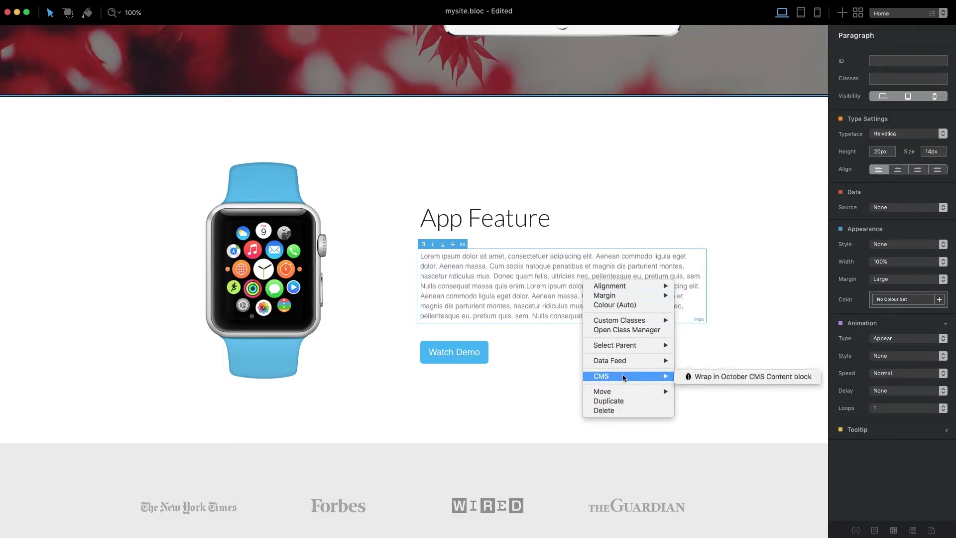
{"action": "left_click", "coordinate": [773, 376]}
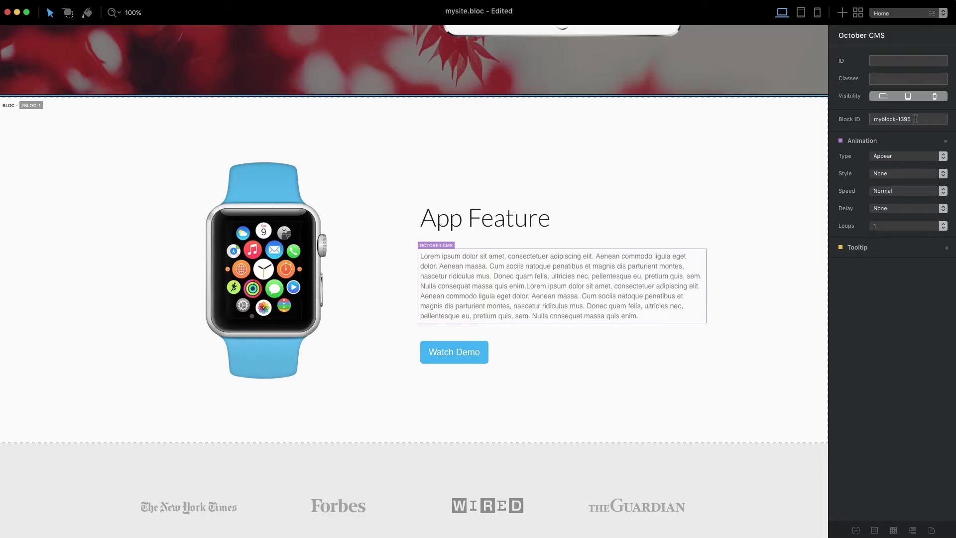
{"action": "left_click_drag", "start_coordinate": [916, 119], "coordinate": [875, 120]}
{"action": "type", "text": "watch-description"}
Show the File > Export submenu with Quick Export, Export Project and Export as.
{"action": "scroll", "coordinate": [728, 146], "scroll_direction": "up", "scroll_amount": 8}
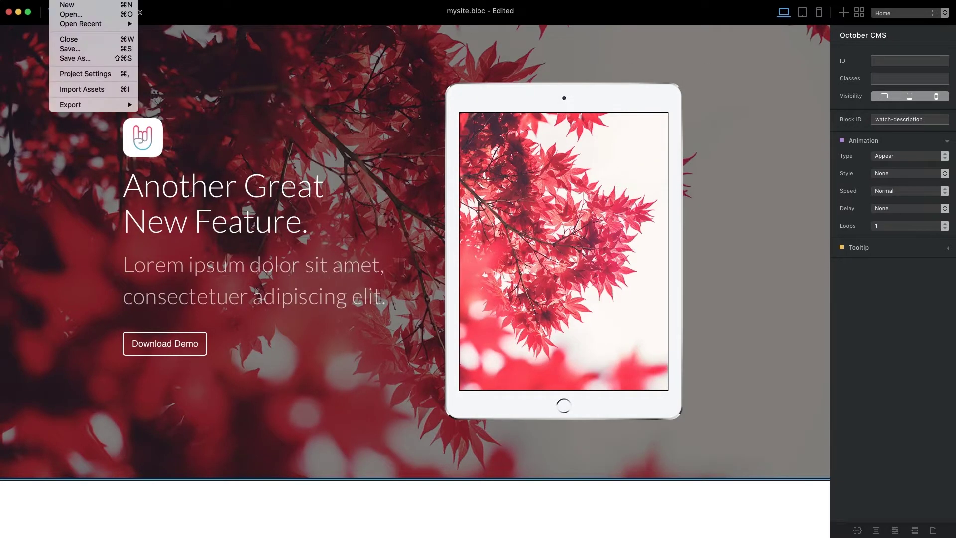
{"action": "mouse_move", "coordinate": [76, 106]}
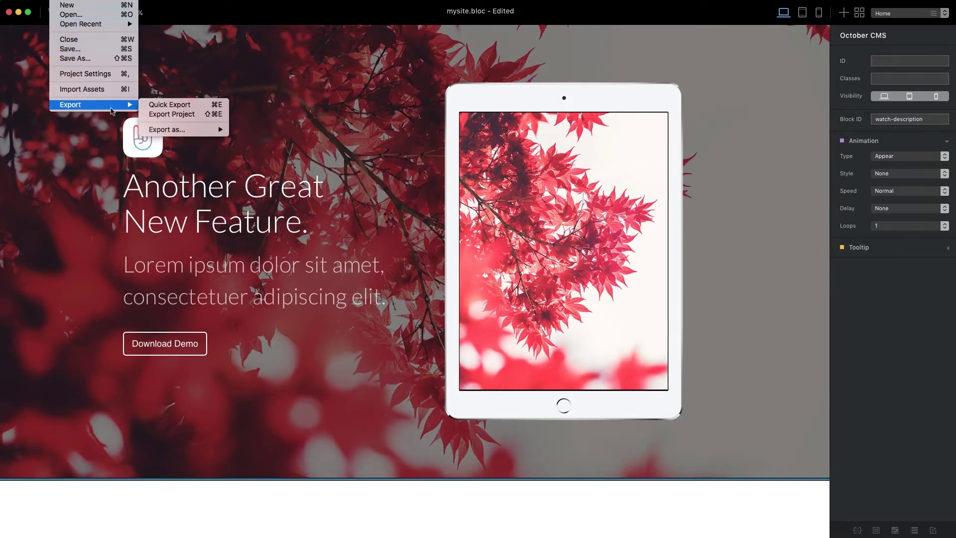
{"action": "mouse_move", "coordinate": [184, 130]}
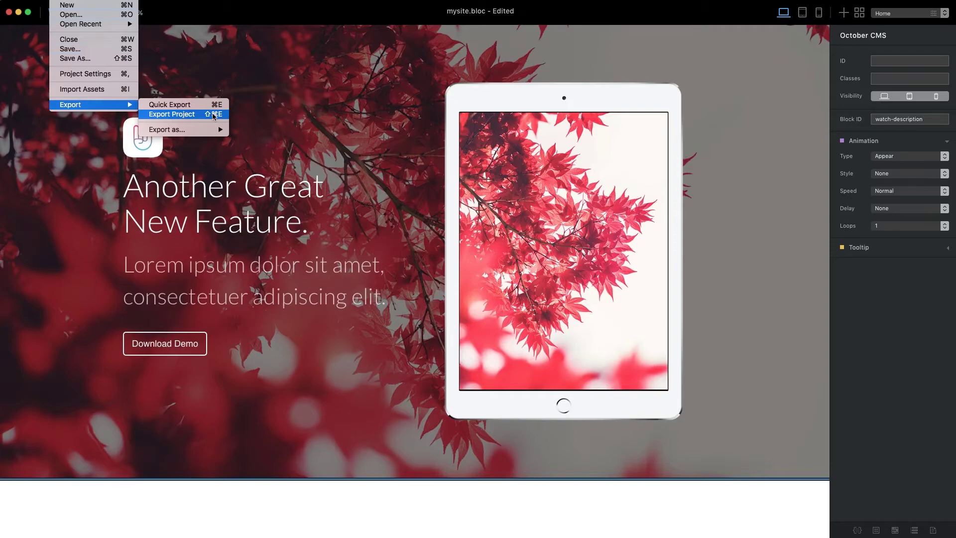
Export the project as 'New October Theme' into the My New Theme folder.
{"action": "left_click", "coordinate": [214, 115]}
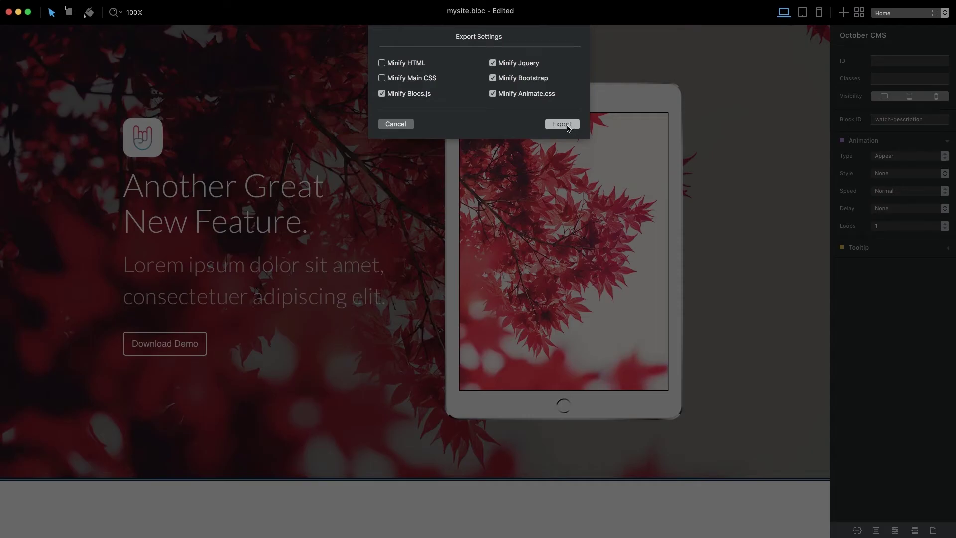
{"action": "left_click", "coordinate": [562, 124]}
{"action": "type", "text": "New October Theme"}
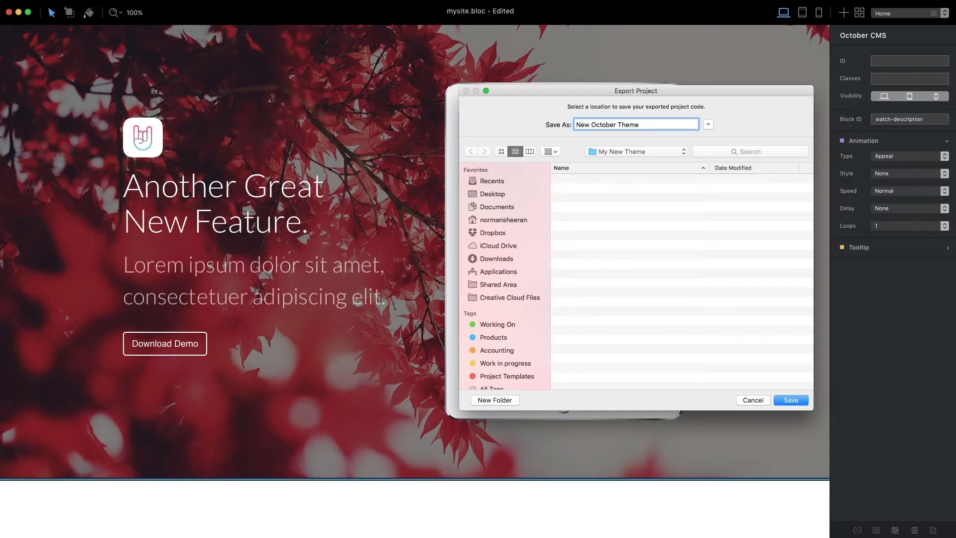
{"action": "left_click", "coordinate": [791, 400]}
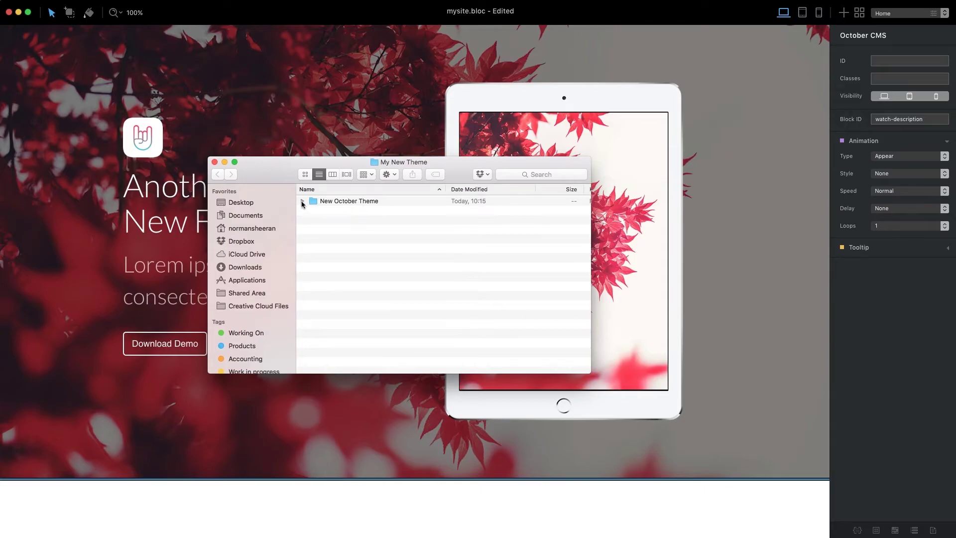
{"action": "left_click", "coordinate": [302, 202]}
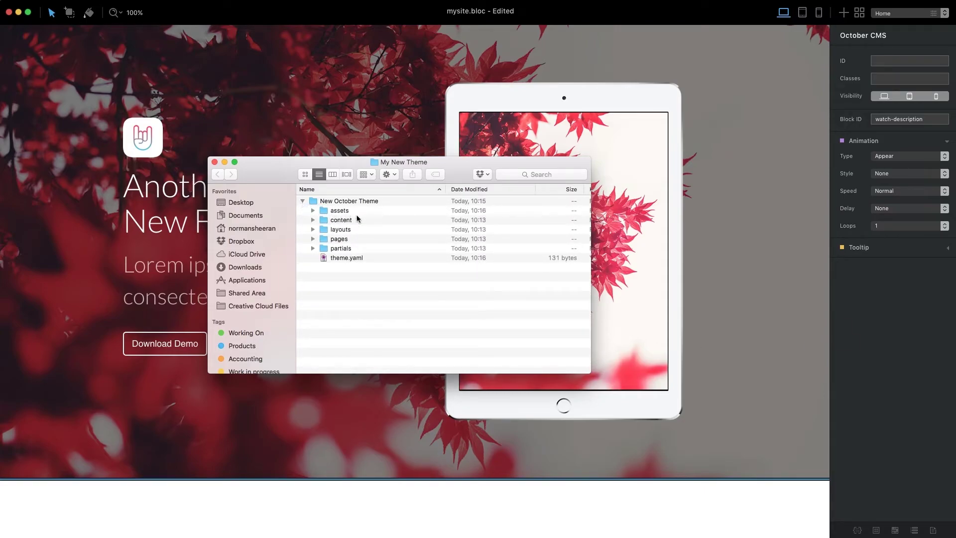
{"action": "left_click", "coordinate": [344, 258]}
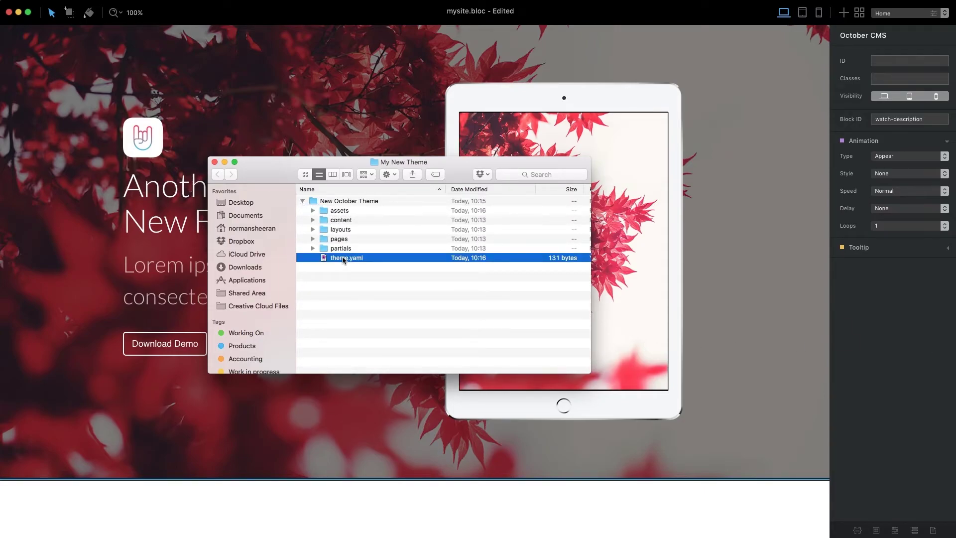
{"action": "key", "text": "space"}
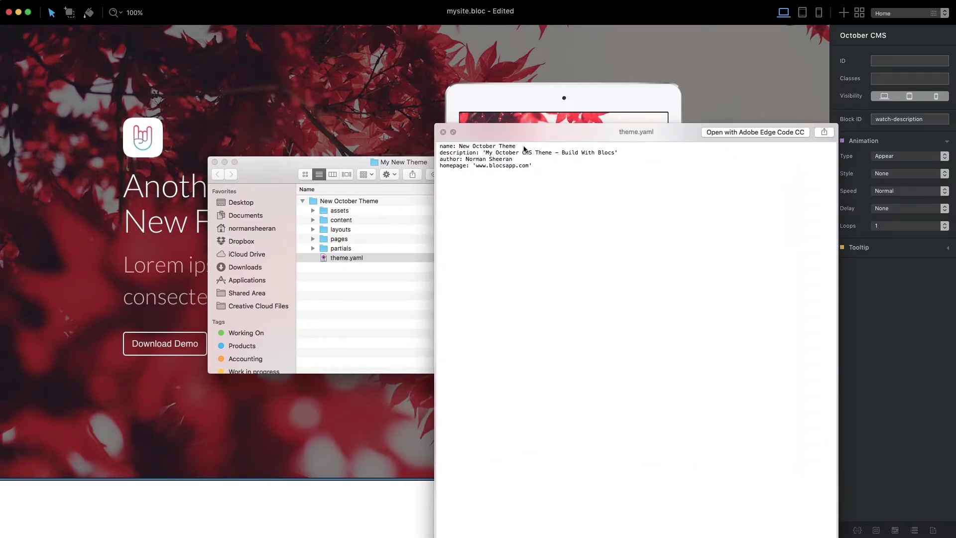
{"action": "key", "text": "space"}
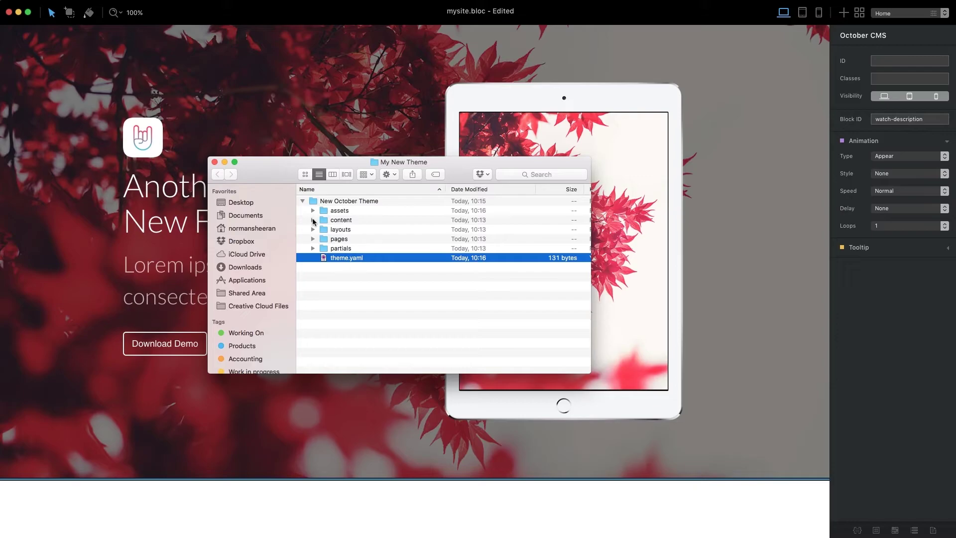
{"action": "left_click", "coordinate": [313, 220]}
{"action": "left_click", "coordinate": [380, 230]}
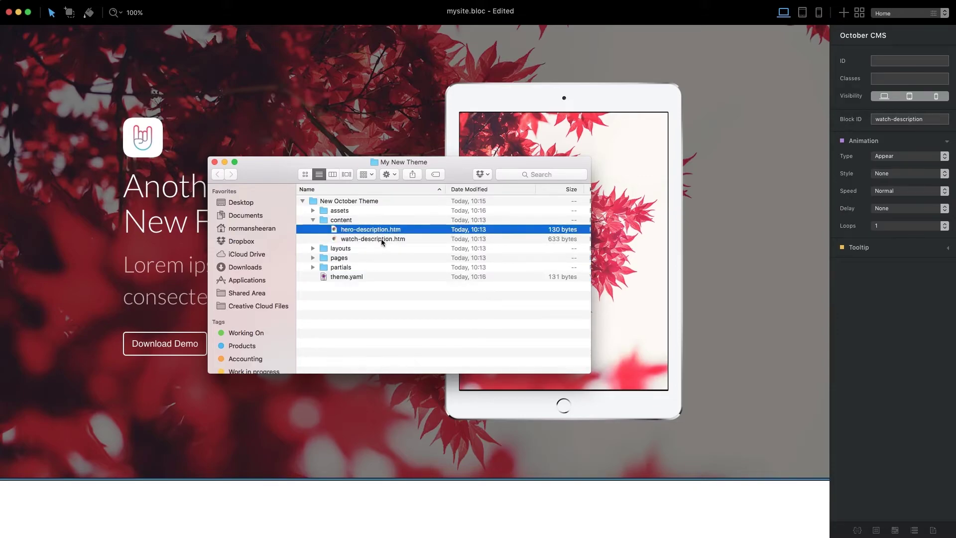
{"action": "left_click", "coordinate": [383, 241]}
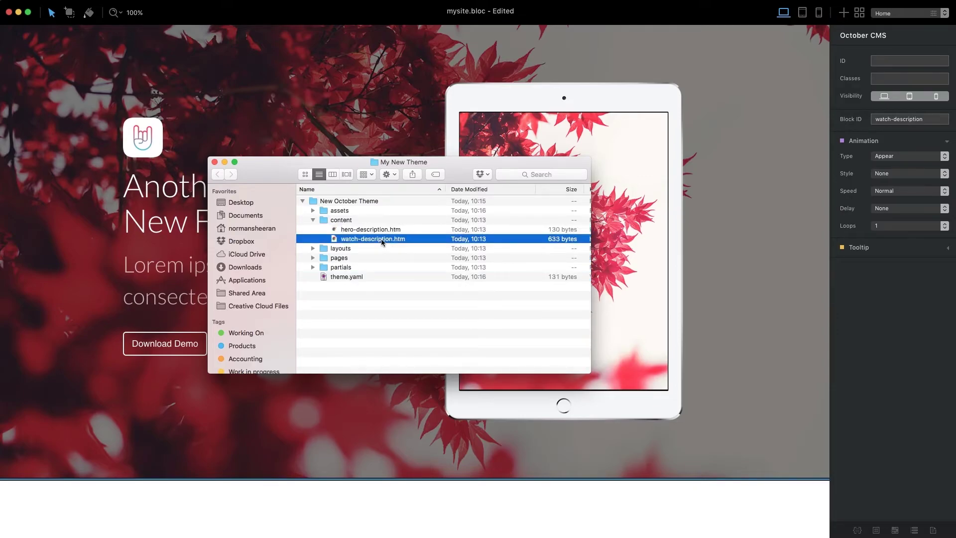
{"action": "left_click", "coordinate": [313, 220]}
{"action": "left_click", "coordinate": [313, 211]}
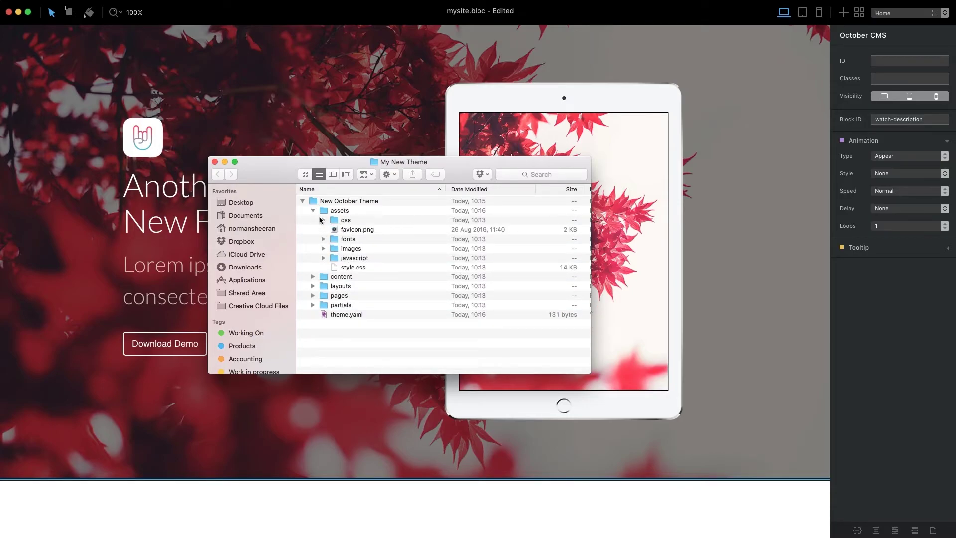
{"action": "left_click", "coordinate": [314, 210]}
{"action": "left_click", "coordinate": [303, 201]}
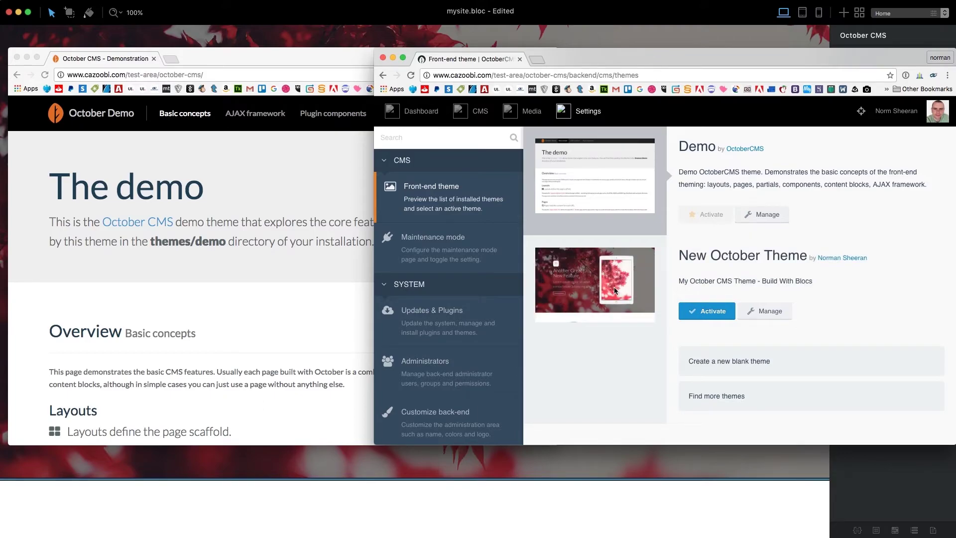
Activate New October Theme and reload the live site to check its red hero design.
{"action": "left_click", "coordinate": [717, 314]}
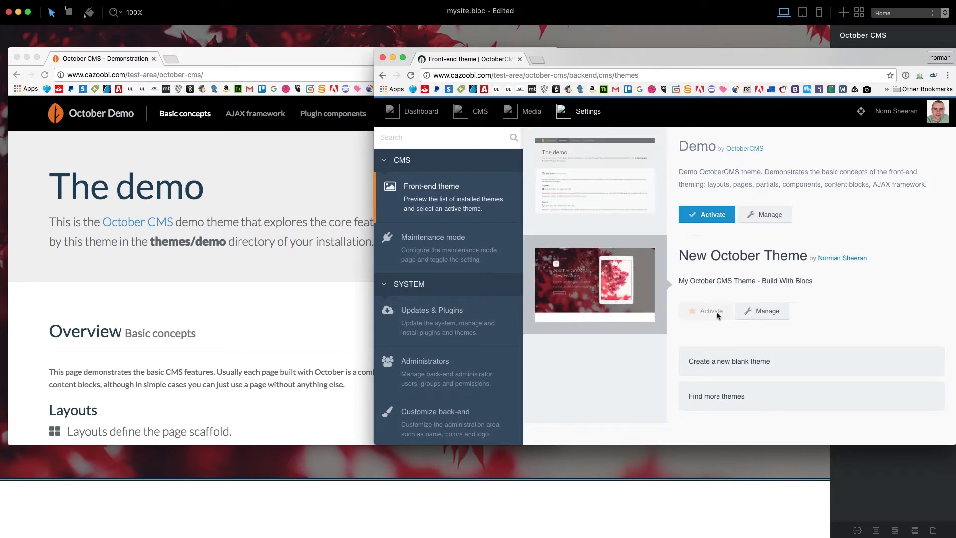
{"action": "left_click", "coordinate": [45, 77]}
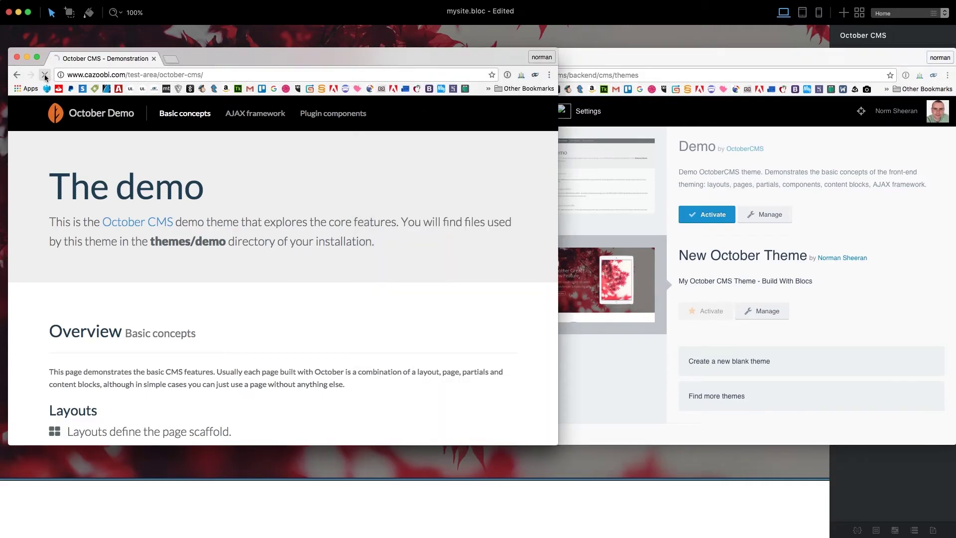
{"action": "scroll", "coordinate": [419, 195], "scroll_direction": "down", "scroll_amount": 10}
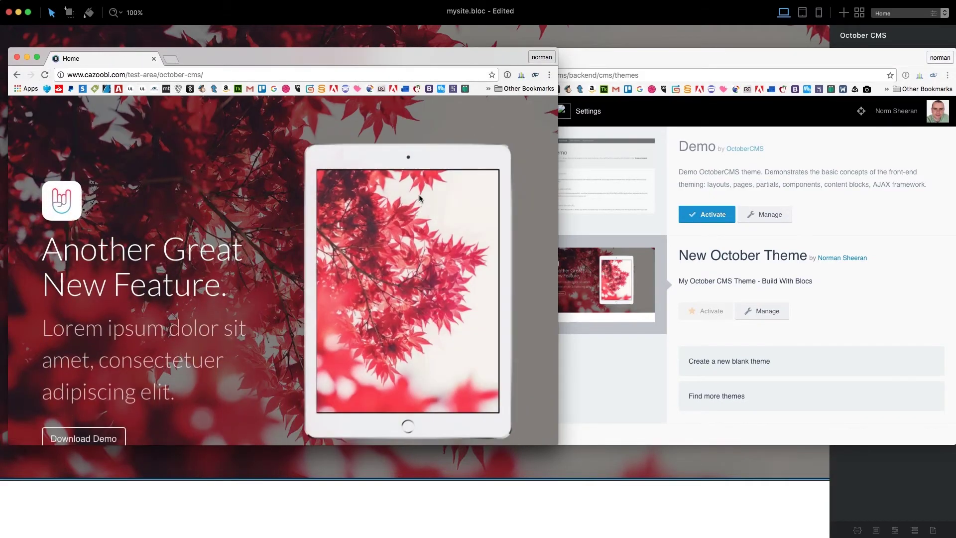
{"action": "scroll", "coordinate": [419, 198], "scroll_direction": "down", "scroll_amount": 5}
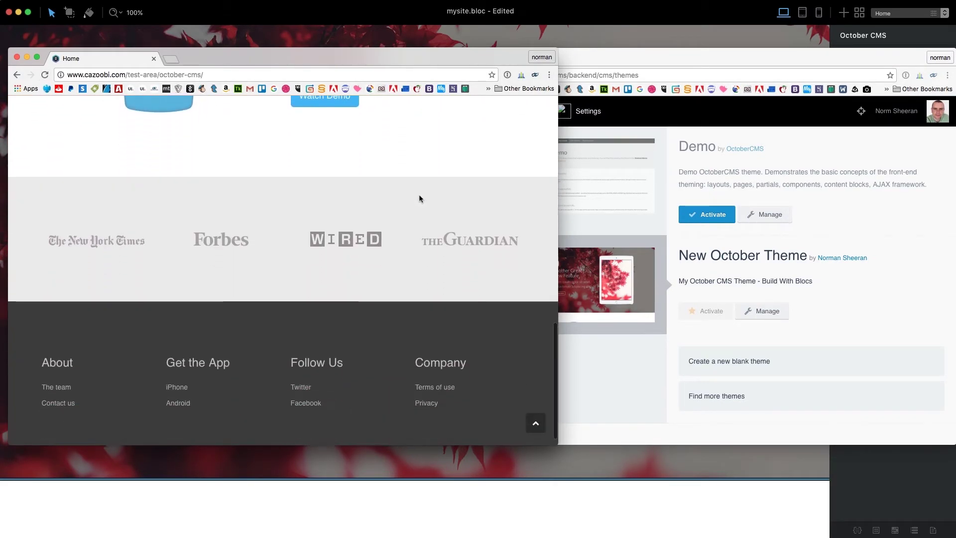
{"action": "scroll", "coordinate": [420, 198], "scroll_direction": "up", "scroll_amount": 20}
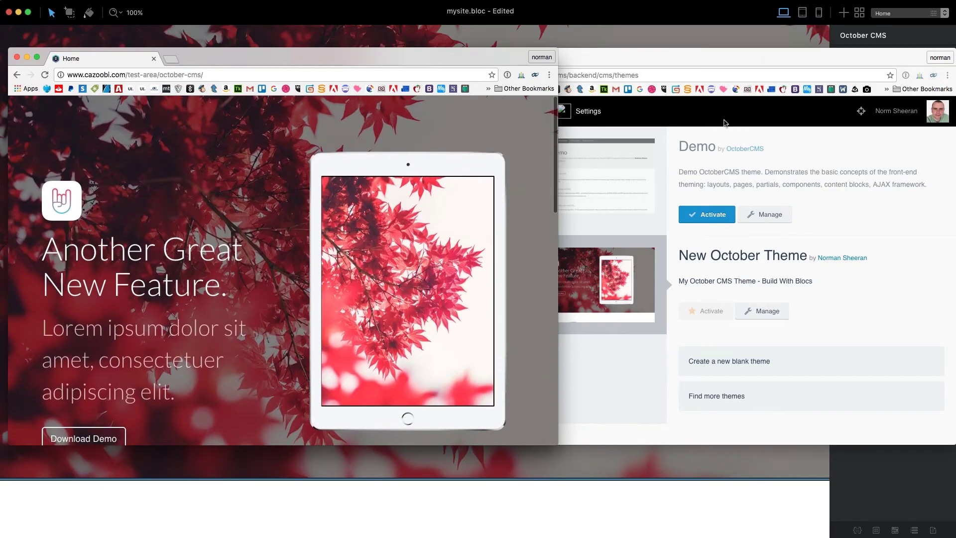
{"action": "left_click", "coordinate": [697, 58]}
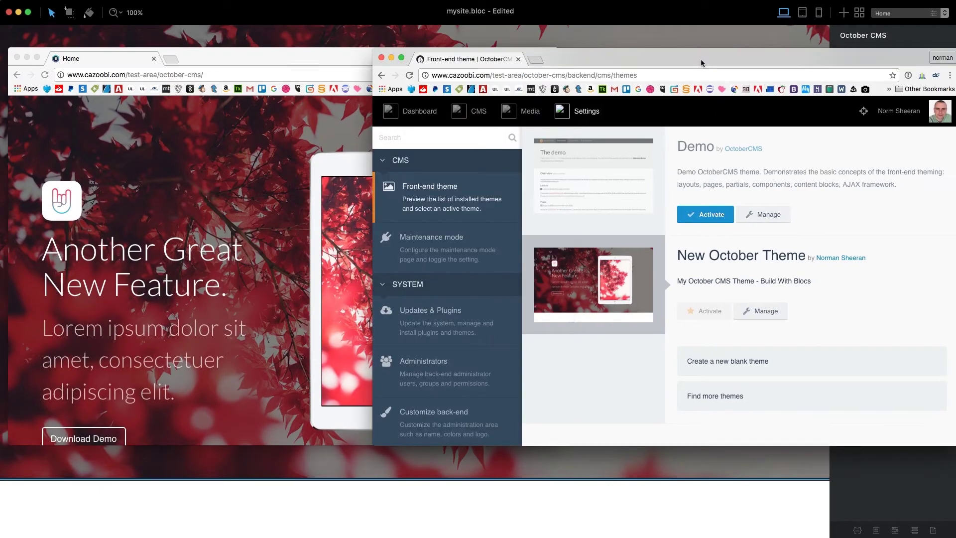
Change hero-description.htm's text to 'My updated hero content.' and save it.
{"action": "left_click", "coordinate": [477, 115]}
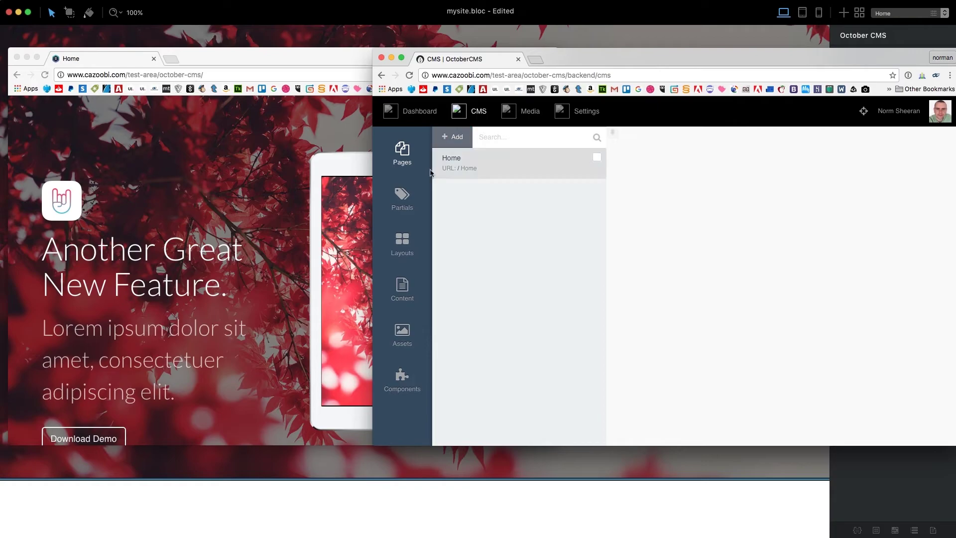
{"action": "left_click", "coordinate": [403, 285]}
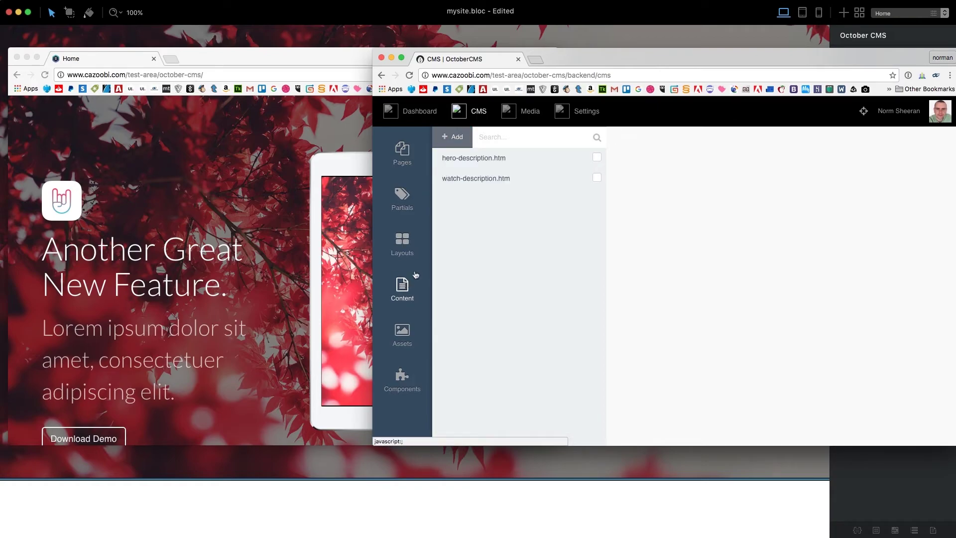
{"action": "left_click", "coordinate": [513, 164]}
{"action": "left_click_drag", "start_coordinate": [846, 246], "coordinate": [643, 244]}
{"action": "type", "text": "My u"}
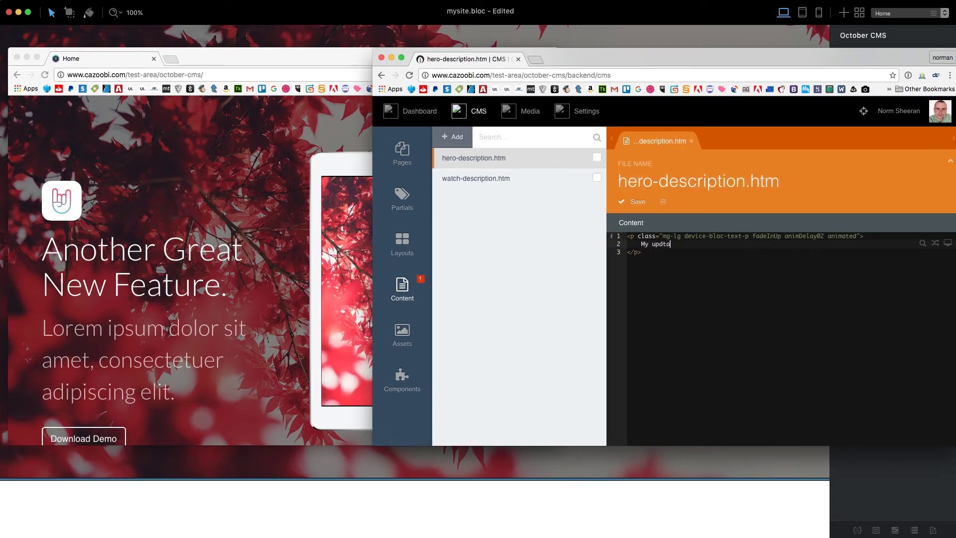
{"action": "type", "text": "pdated hero content."}
{"action": "left_click", "coordinate": [637, 201]}
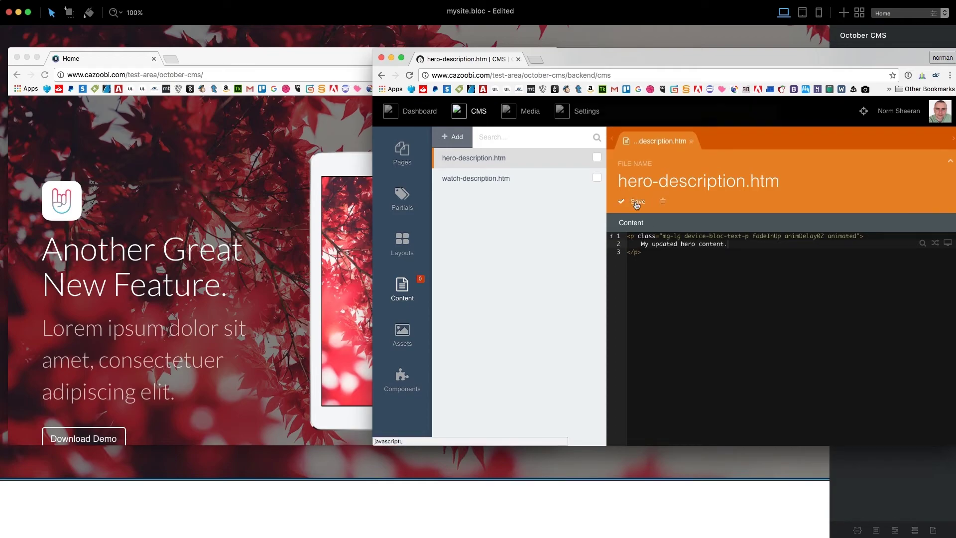
Reload the live site to confirm the hero shows the updated text.
{"action": "left_click", "coordinate": [44, 75]}
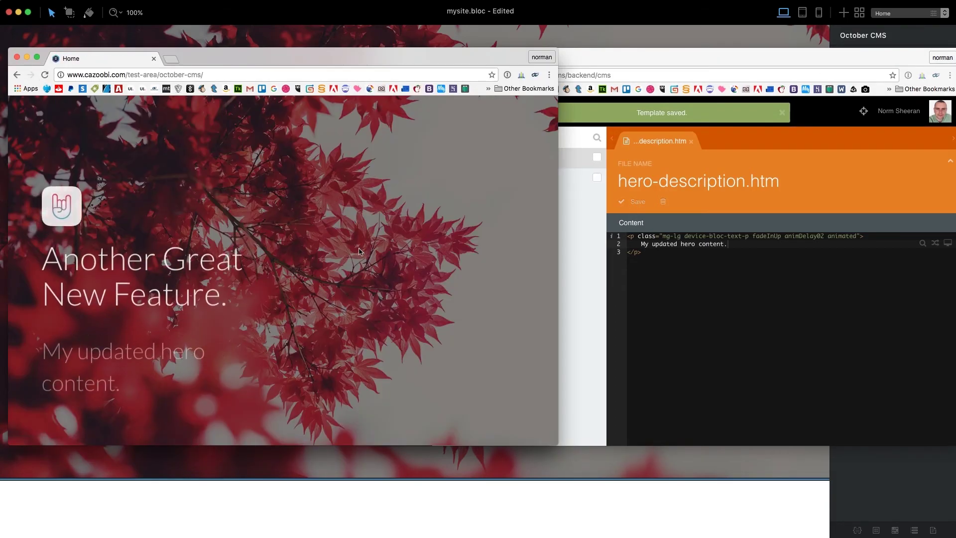
{"action": "scroll", "coordinate": [348, 250], "scroll_direction": "down", "scroll_amount": 2}
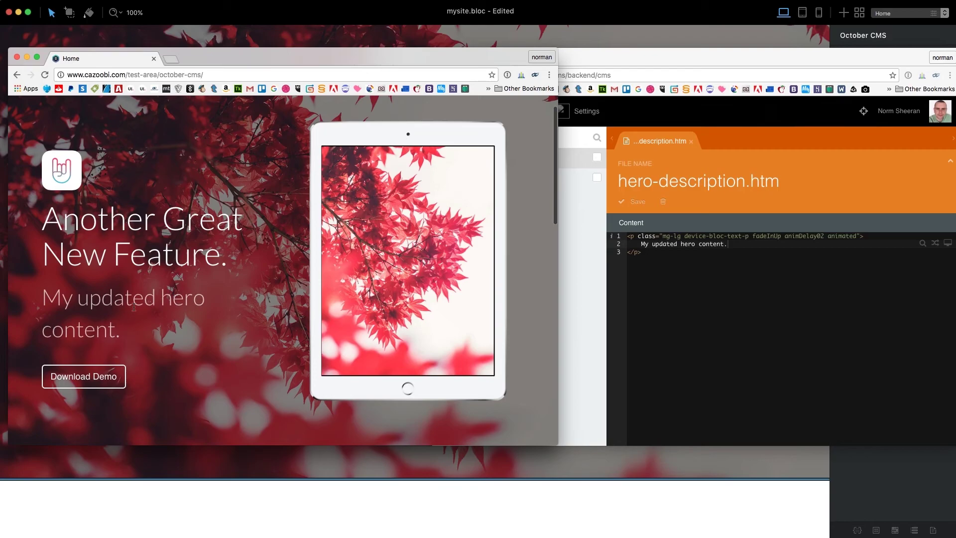
{"action": "scroll", "coordinate": [208, 299], "scroll_direction": "down", "scroll_amount": 5}
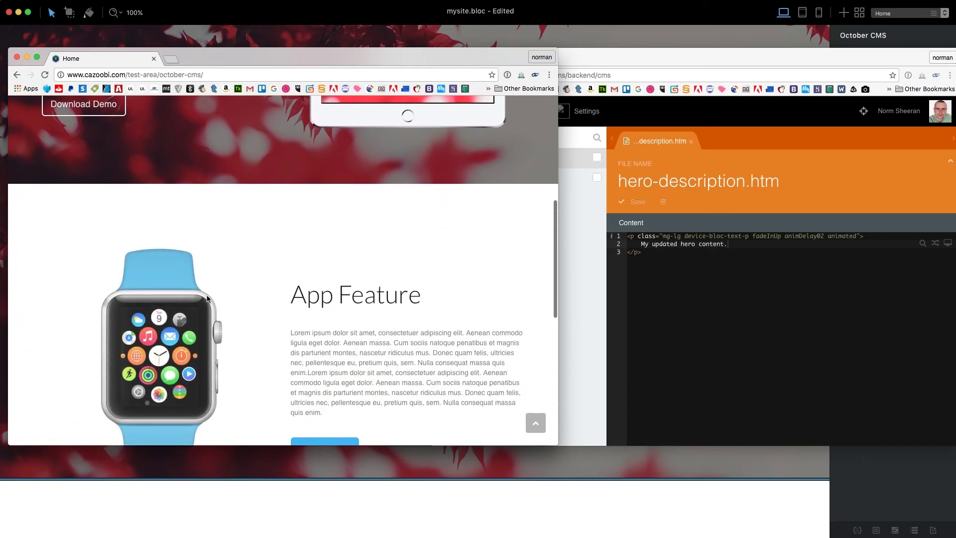
{"action": "scroll", "coordinate": [207, 299], "scroll_direction": "down", "scroll_amount": 2}
In watch-description.htm, replace the Lorem ipsum paragraph with 'This text has been updated'.
{"action": "left_click", "coordinate": [590, 297]}
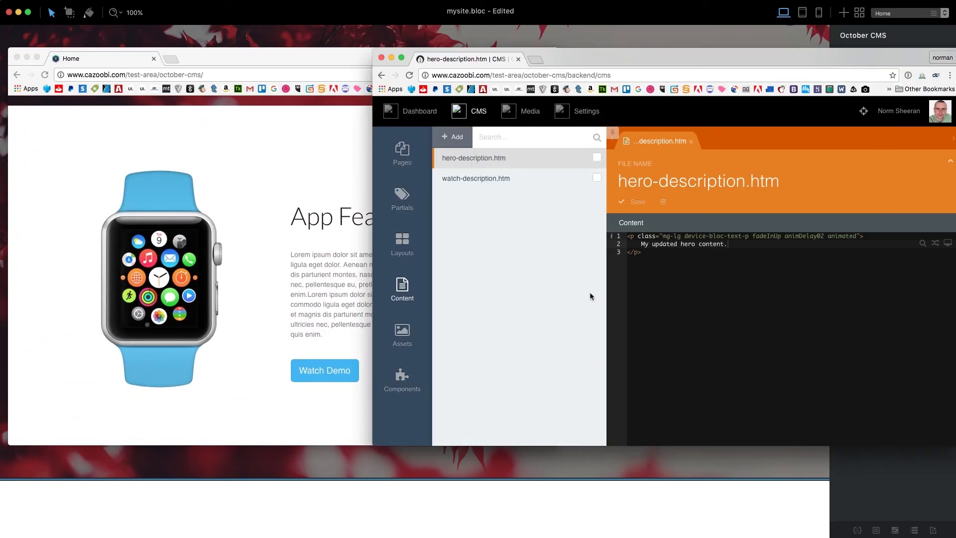
{"action": "left_click", "coordinate": [513, 183]}
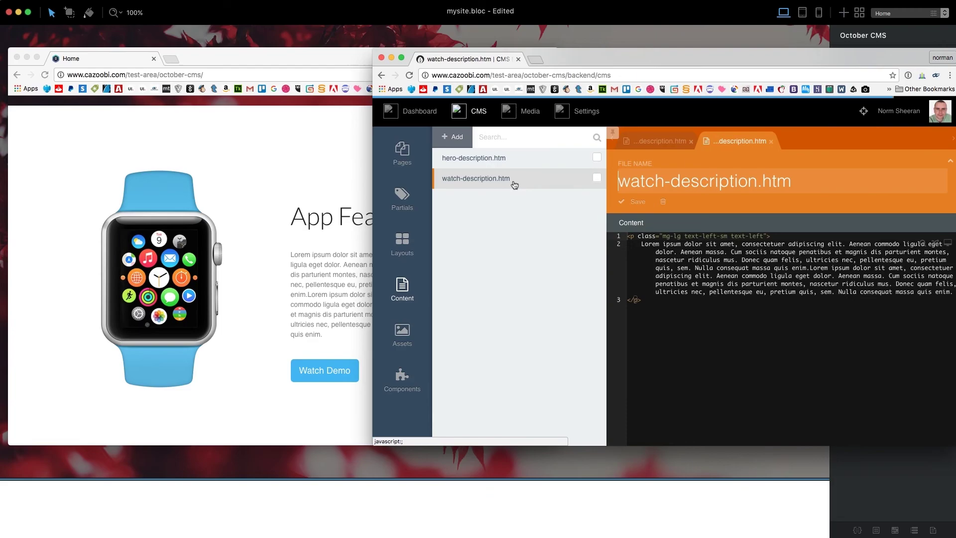
{"action": "left_click", "coordinate": [773, 236]}
{"action": "key", "text": "Return"}
{"action": "type", "text": "This text ho"}
{"action": "type", "text": "s been updated"}
{"action": "key", "text": "shift+Down"}
{"action": "key", "text": "shift+Down"}
{"action": "key", "text": "shift+Down"}
{"action": "key", "text": "shift+Down"}
{"action": "key", "text": "shift+Down"}
{"action": "key", "text": "shift+Down"}
{"action": "key", "text": "shift+Down"}
{"action": "key", "text": "shift+End"}
{"action": "key", "text": "BackSpace"}
Save the file and reload the site to see the new App Feature text.
{"action": "key", "text": "super+s"}
{"action": "left_click", "coordinate": [352, 247]}
{"action": "key", "text": "super+r"}
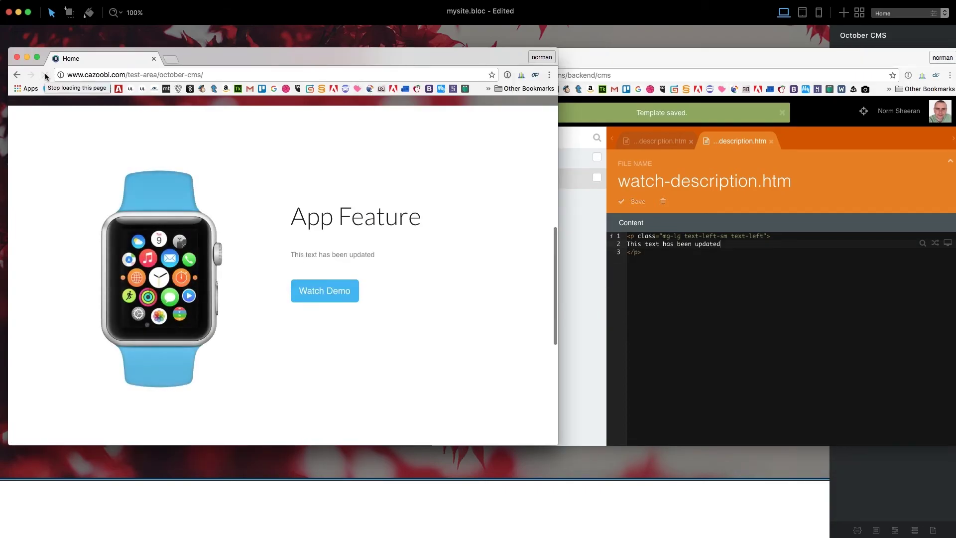
{"action": "scroll", "coordinate": [375, 250], "scroll_direction": "up", "scroll_amount": 10}
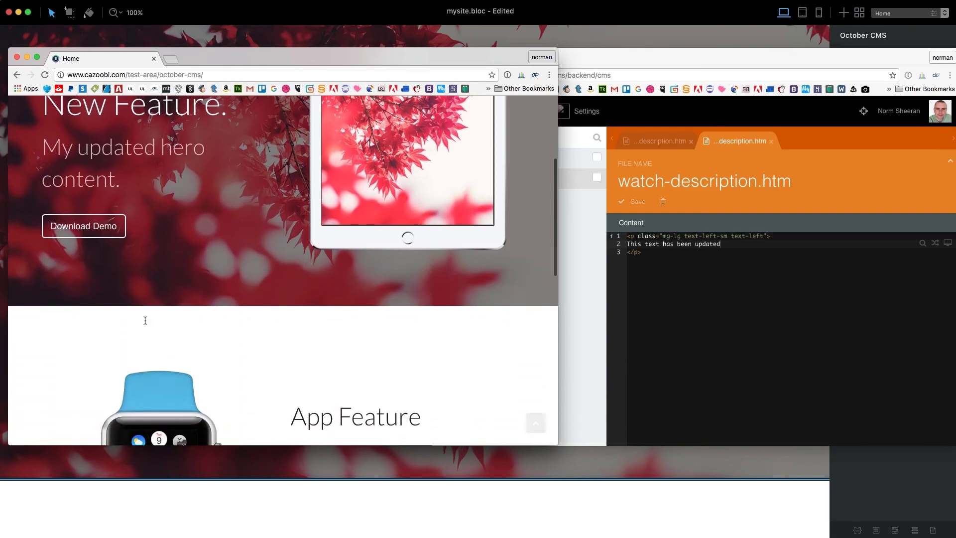